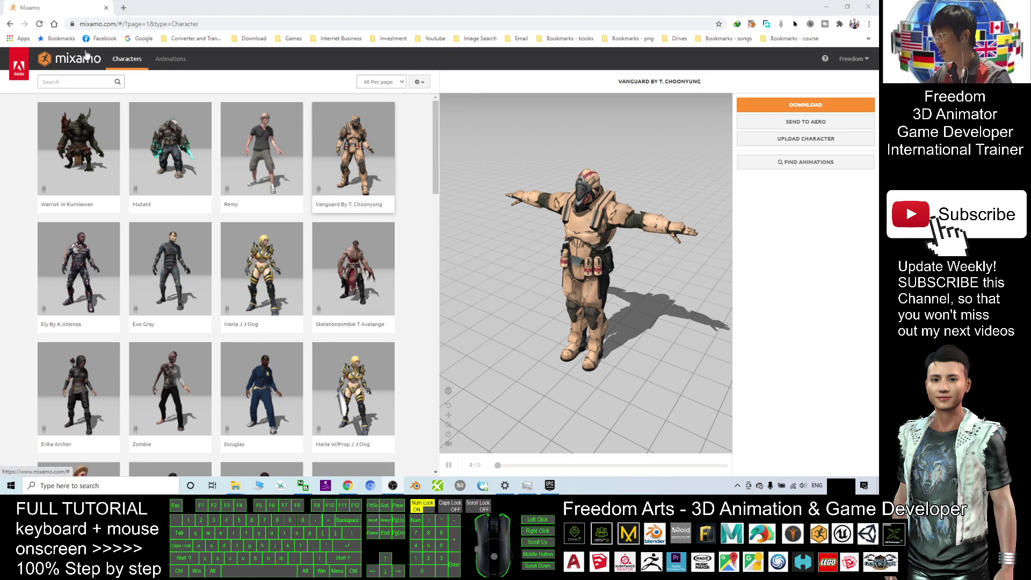
- Pick Remy from the Characters library to replace the Vanguard model
{"action": "left_click", "coordinate": [124, 61]}
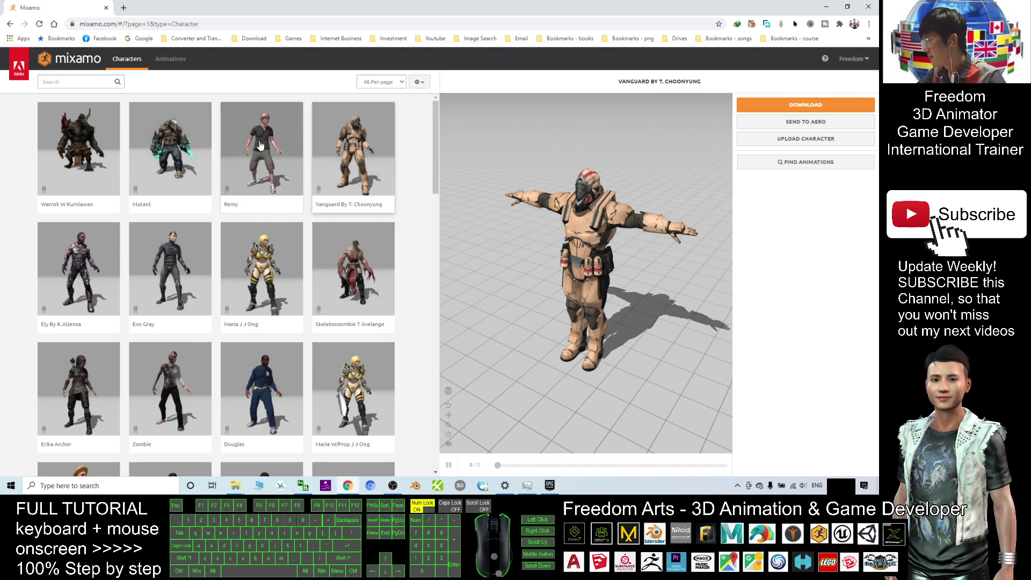
{"action": "left_click", "coordinate": [374, 150]}
- Confirm Remy as the character, then zoom in and orbit to view him from the side
{"action": "left_click", "coordinate": [593, 178]}
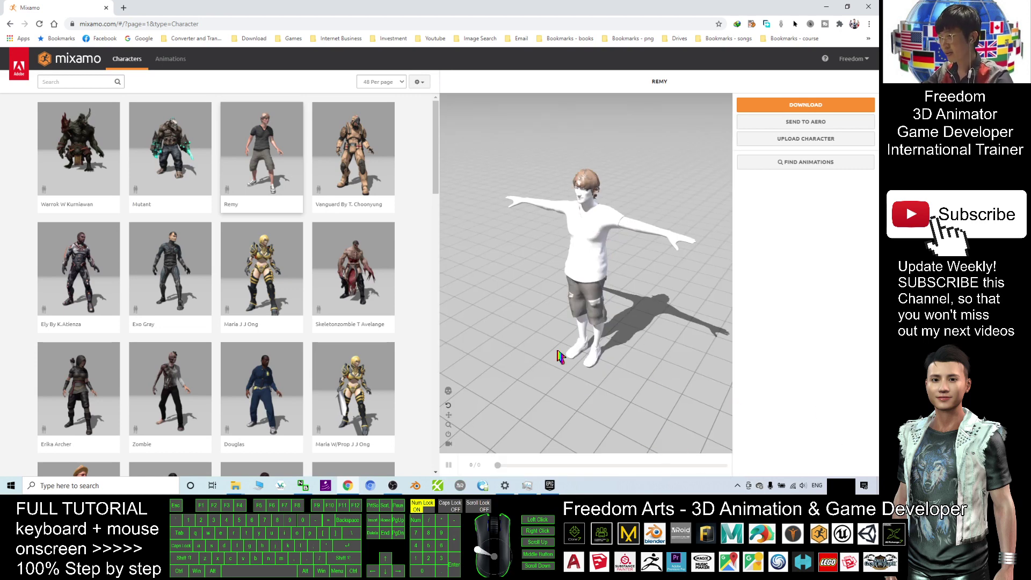
{"action": "scroll", "coordinate": [623, 211], "scroll_direction": "up", "scroll_amount": 9}
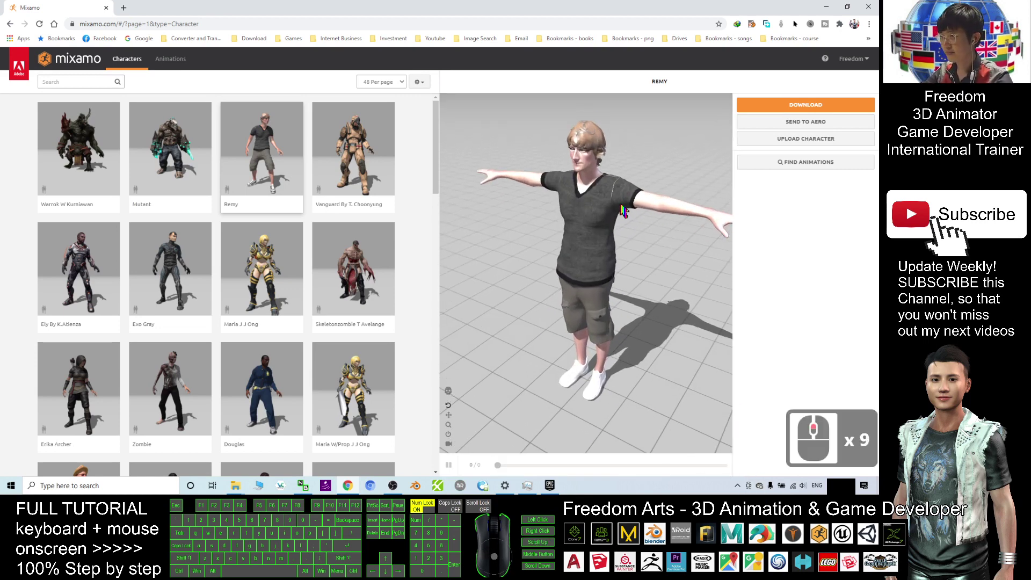
{"action": "left_click_drag", "start_coordinate": [622, 211], "coordinate": [537, 244]}
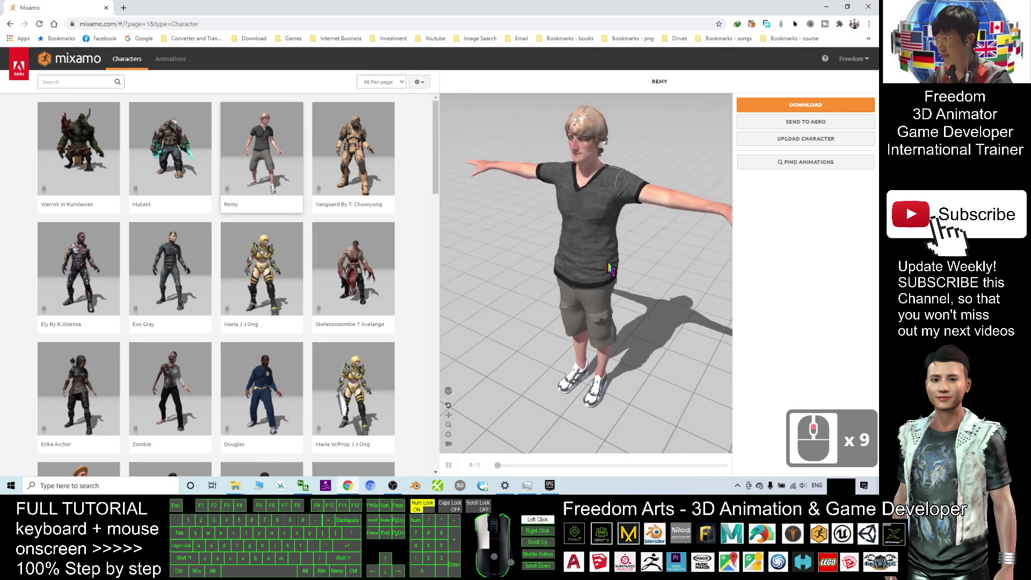
- Glance at the animation library and its search box, then return to the character list
{"action": "left_click", "coordinate": [168, 61]}
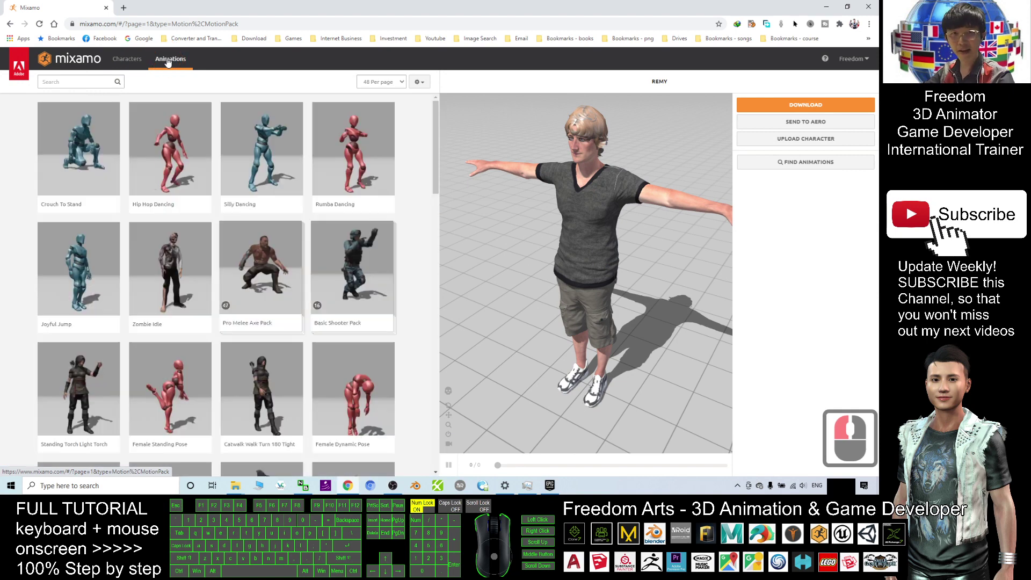
{"action": "left_click", "coordinate": [65, 83]}
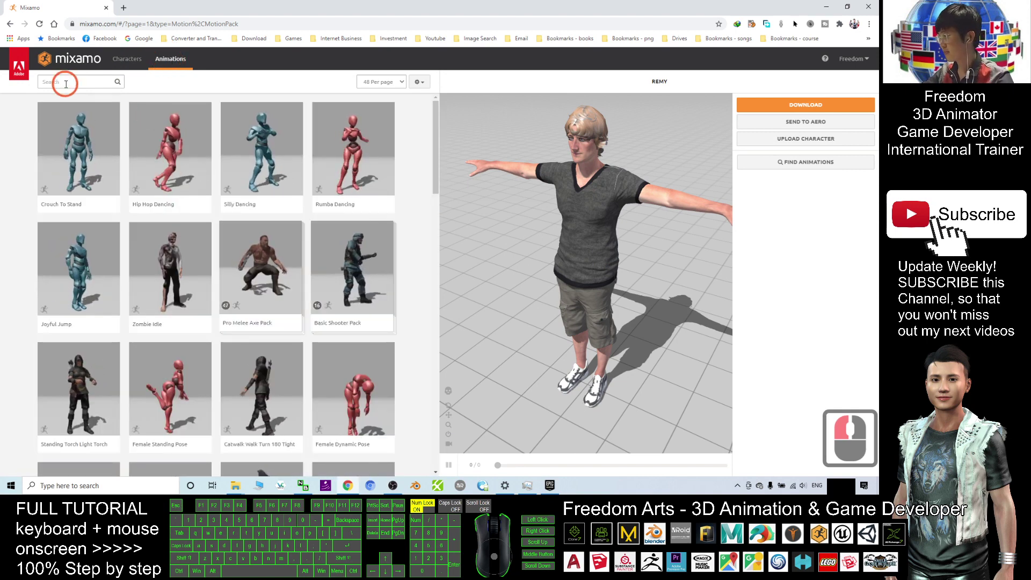
{"action": "left_click", "coordinate": [127, 60]}
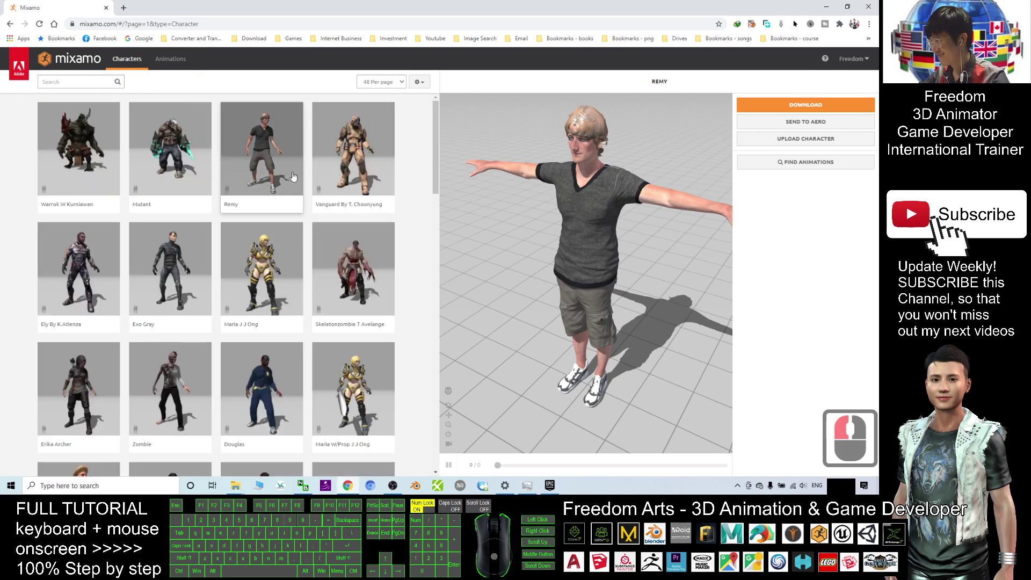
{"action": "scroll", "coordinate": [317, 323], "scroll_direction": "down", "scroll_amount": 4}
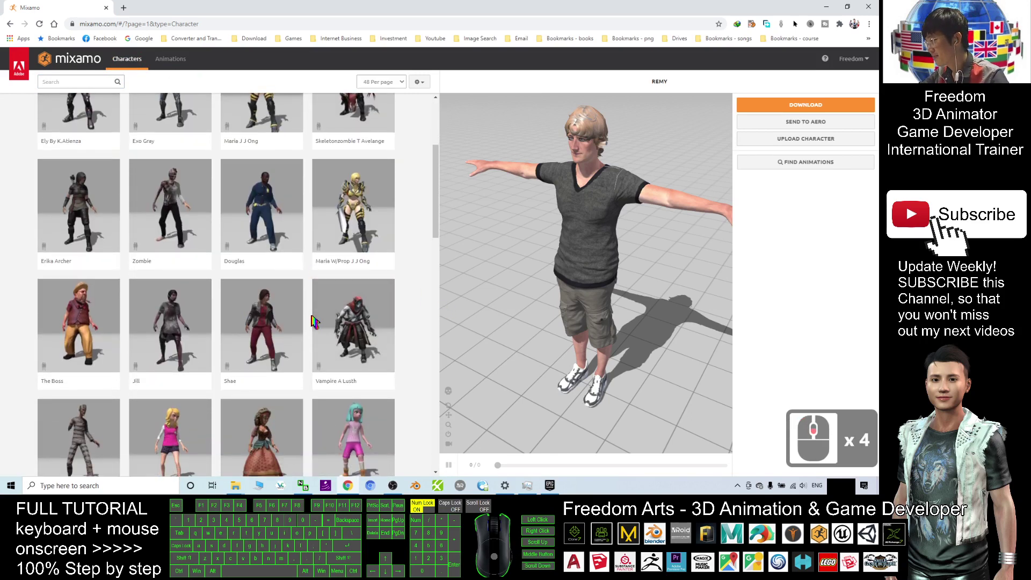
{"action": "scroll", "coordinate": [315, 321], "scroll_direction": "up", "scroll_amount": 4}
- Switch the character to Maria J J Ong, orbit to see her from behind, and open Animations
{"action": "left_click", "coordinate": [276, 247]}
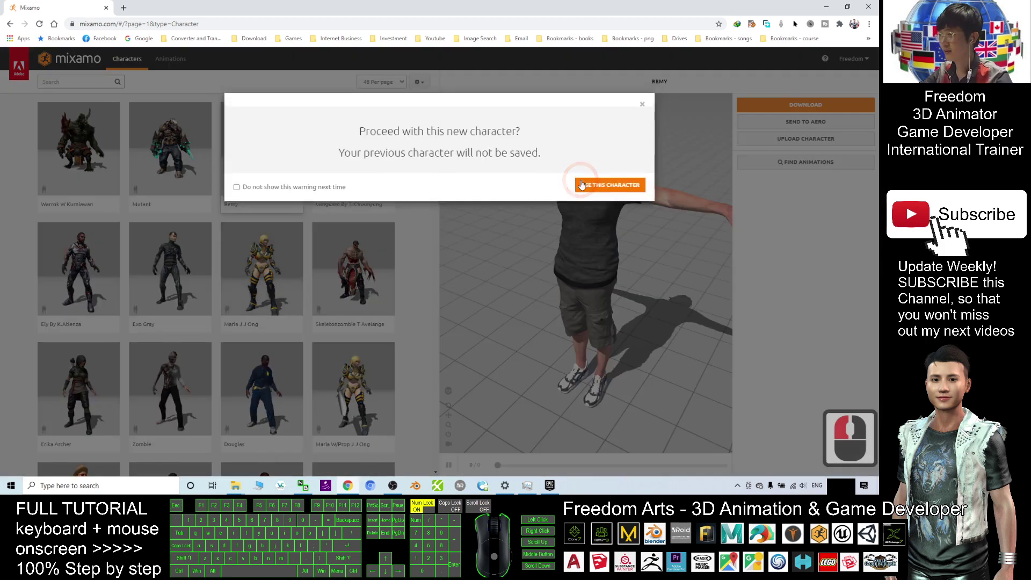
{"action": "left_click", "coordinate": [607, 184]}
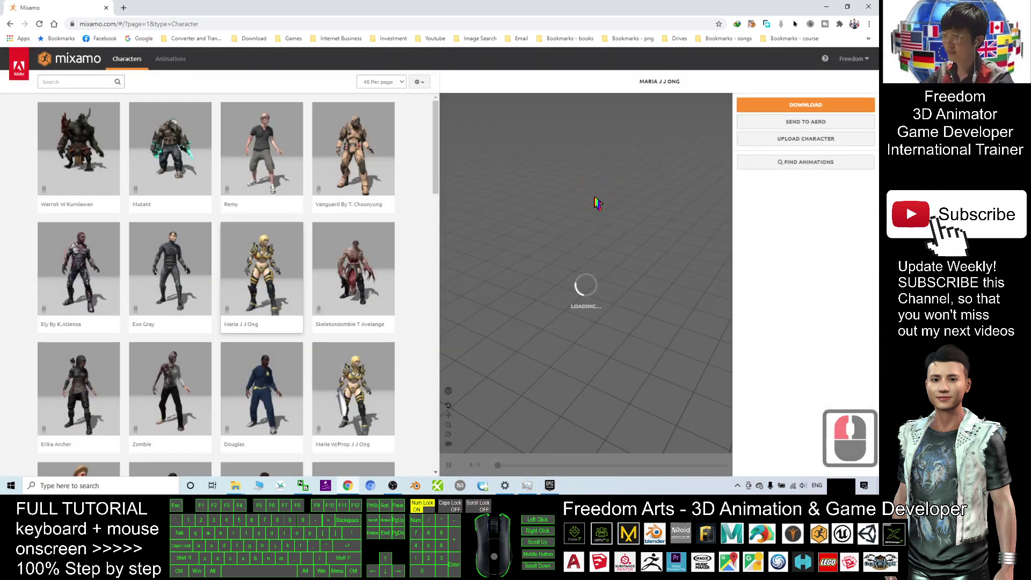
{"action": "left_click_drag", "start_coordinate": [595, 210], "coordinate": [564, 241]}
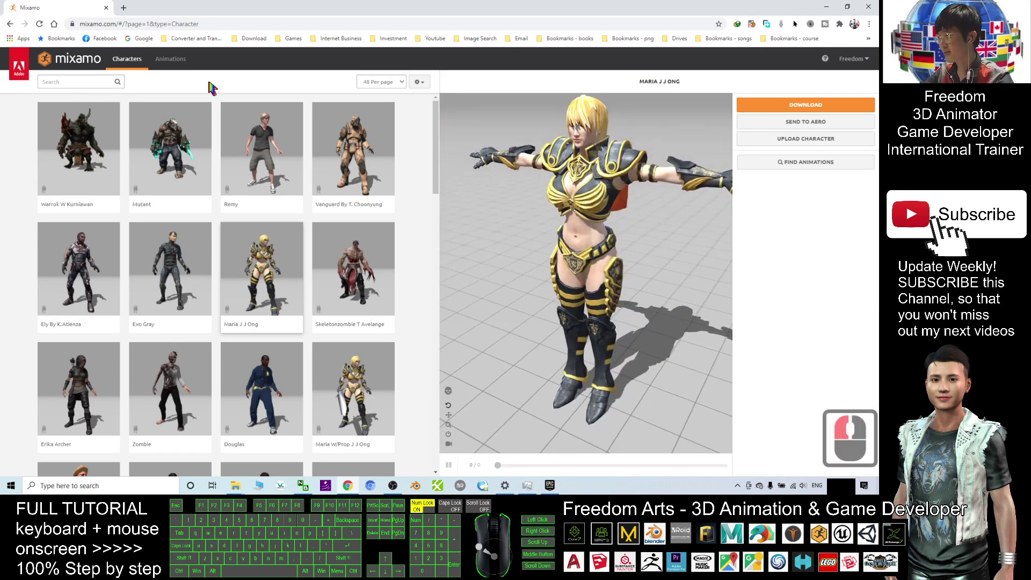
{"action": "left_click", "coordinate": [177, 60]}
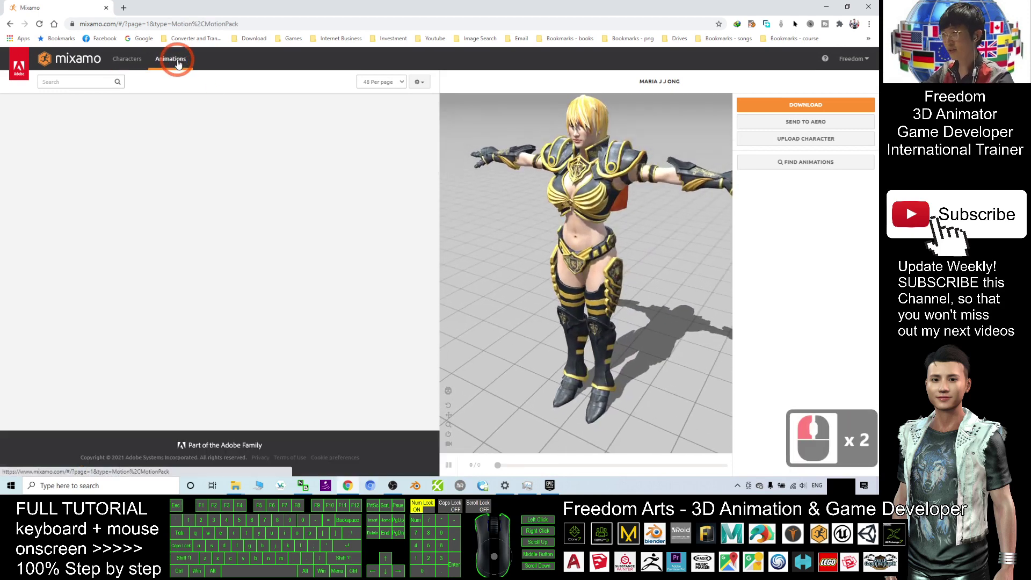
- Search animations for 't pose' and apply the T-Pose result to Maria J J Ong
{"action": "left_click", "coordinate": [71, 83]}
{"action": "type", "text": "t"}
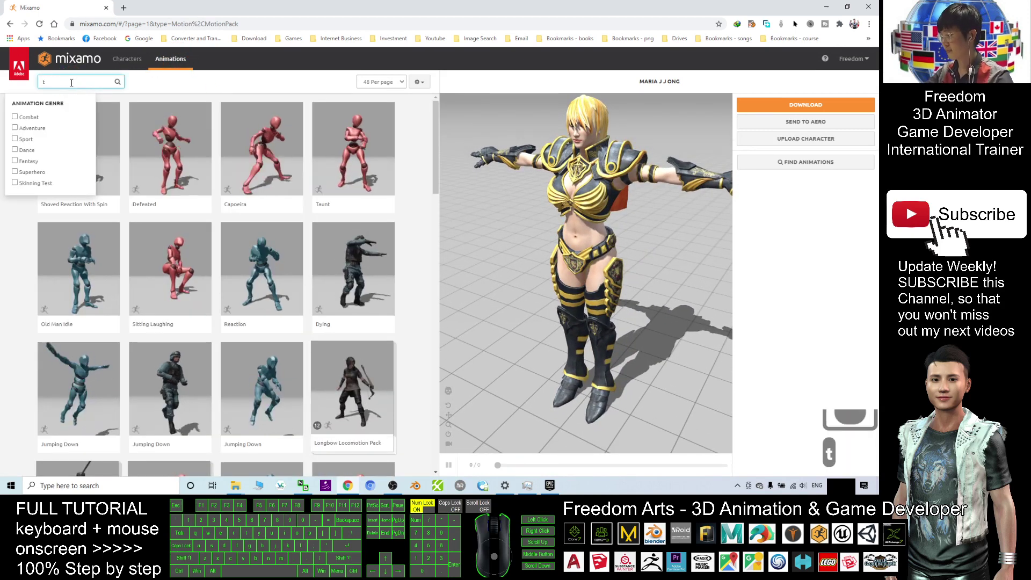
{"action": "type", "text": " pose"}
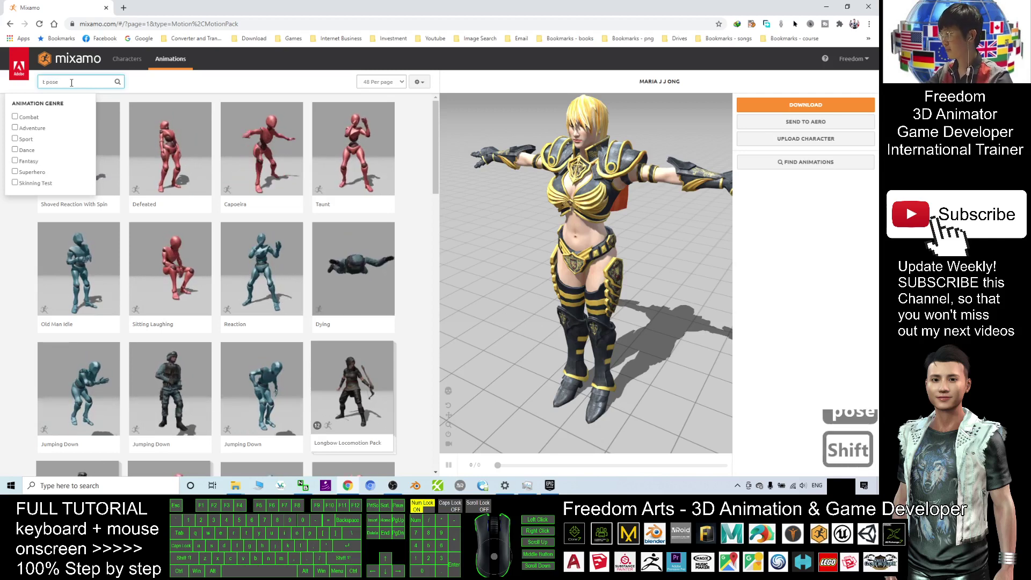
{"action": "left_click", "coordinate": [117, 82]}
{"action": "left_click", "coordinate": [117, 81]}
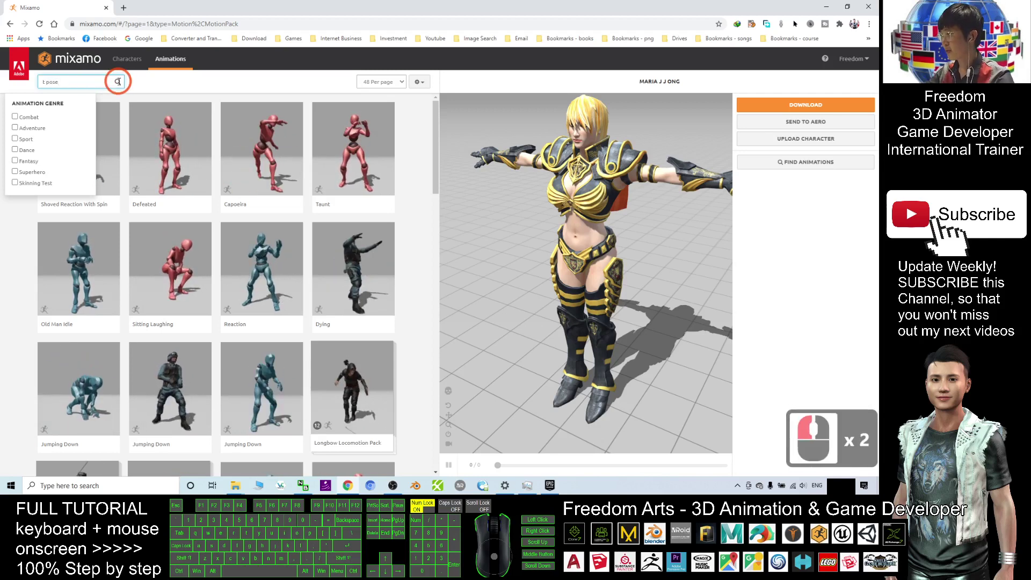
{"action": "key", "text": "Return"}
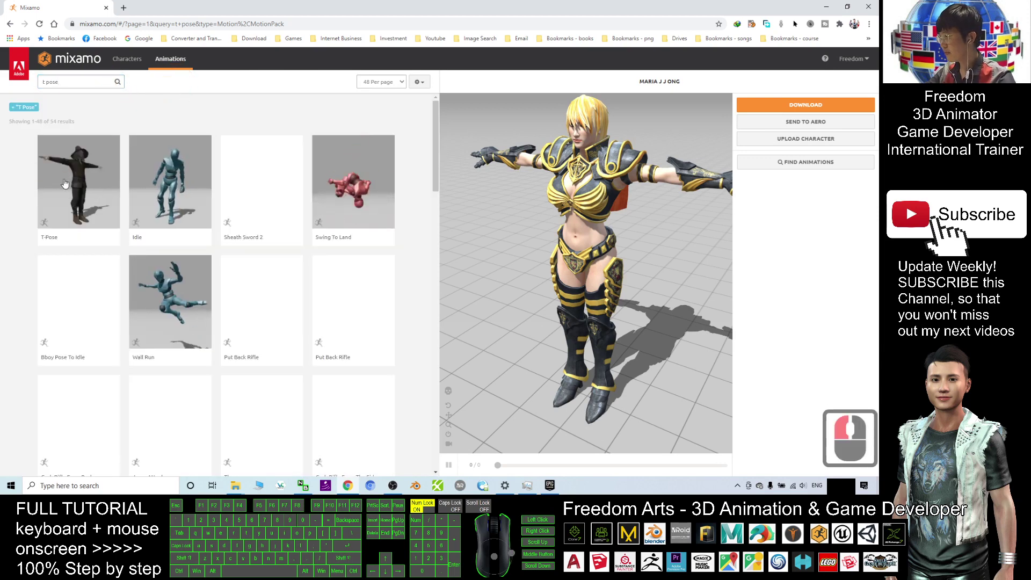
{"action": "left_click", "coordinate": [65, 180]}
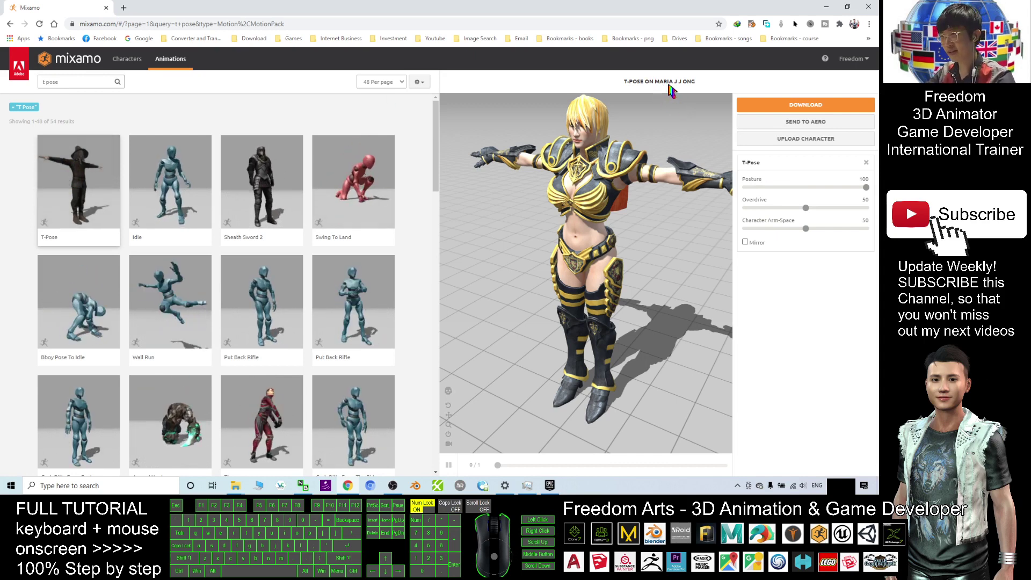
- Download the posed character as FBX Binary (.fbx) with skin at 30 fps
{"action": "left_click", "coordinate": [797, 107]}
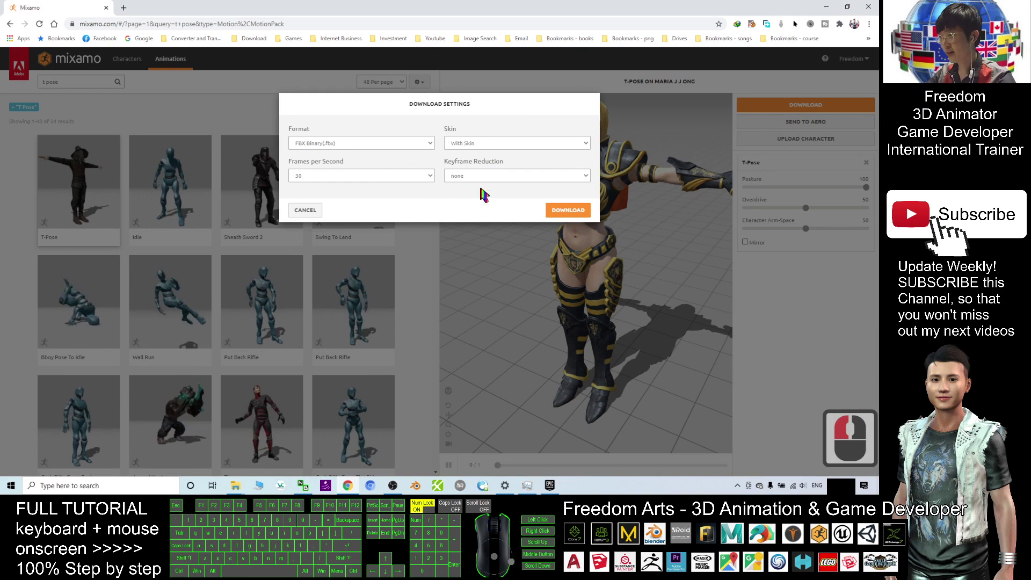
{"action": "left_click", "coordinate": [562, 211]}
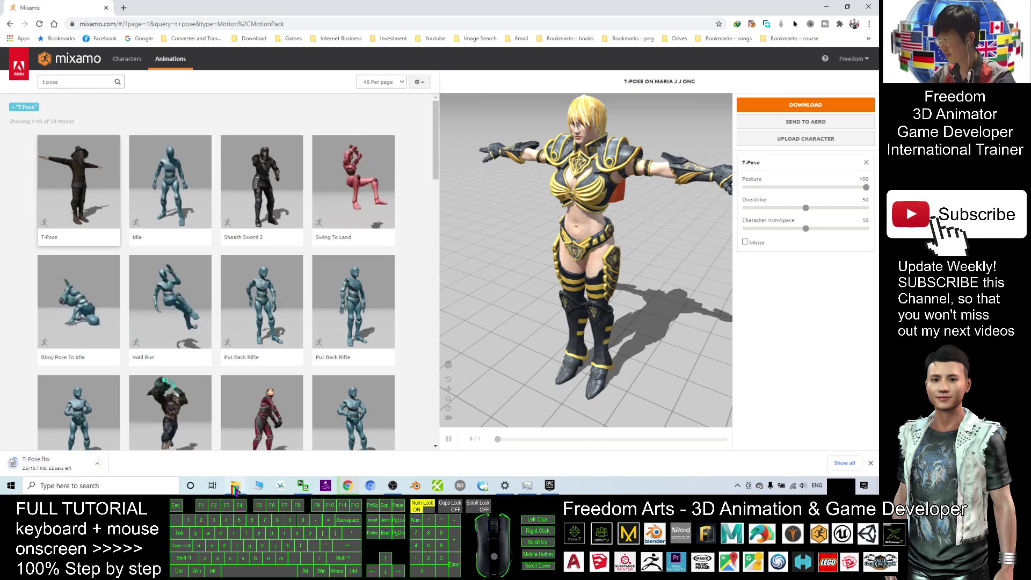
- Leave T-Pose.fbx downloading and bring the Epic Games Launcher's Unreal Engine page forward
{"action": "mouse_move", "coordinate": [234, 488]}
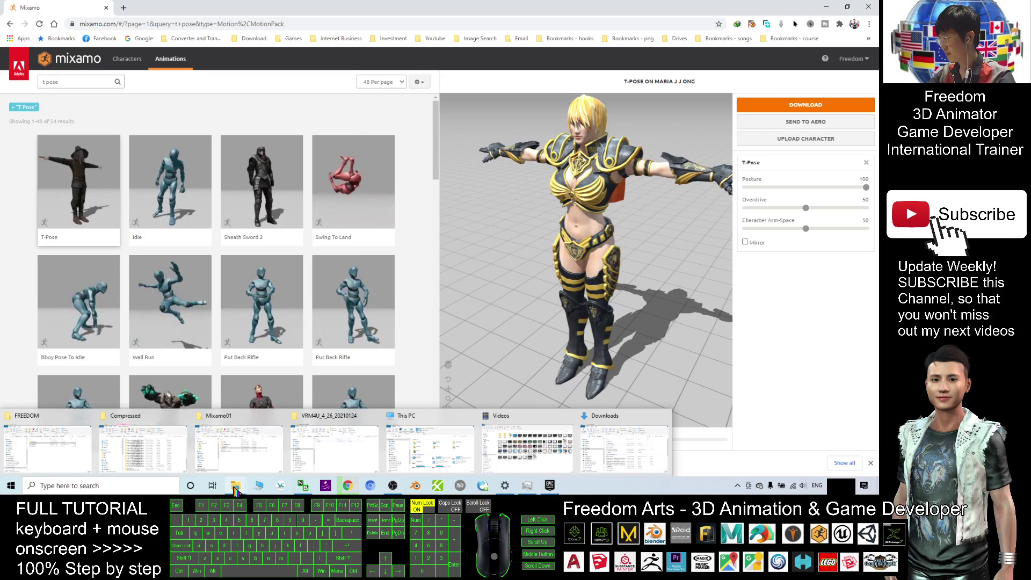
{"action": "left_click", "coordinate": [235, 488]}
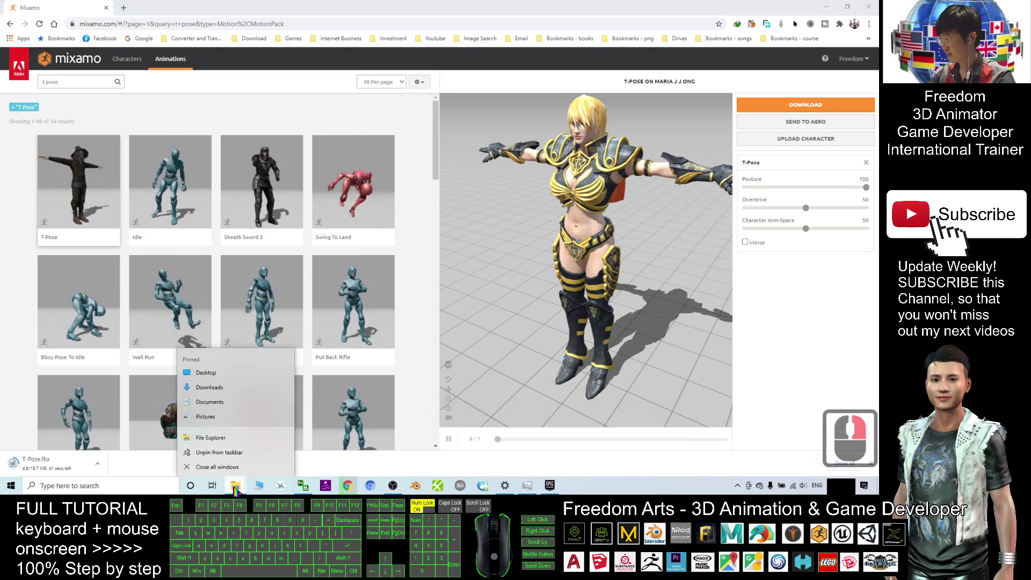
{"action": "left_click", "coordinate": [222, 467]}
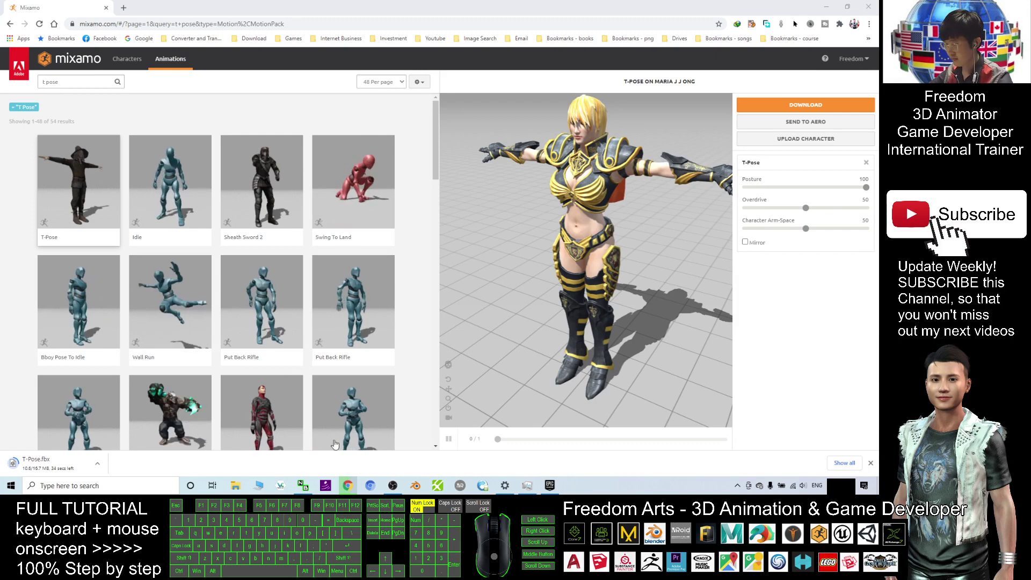
{"action": "left_click", "coordinate": [549, 485]}
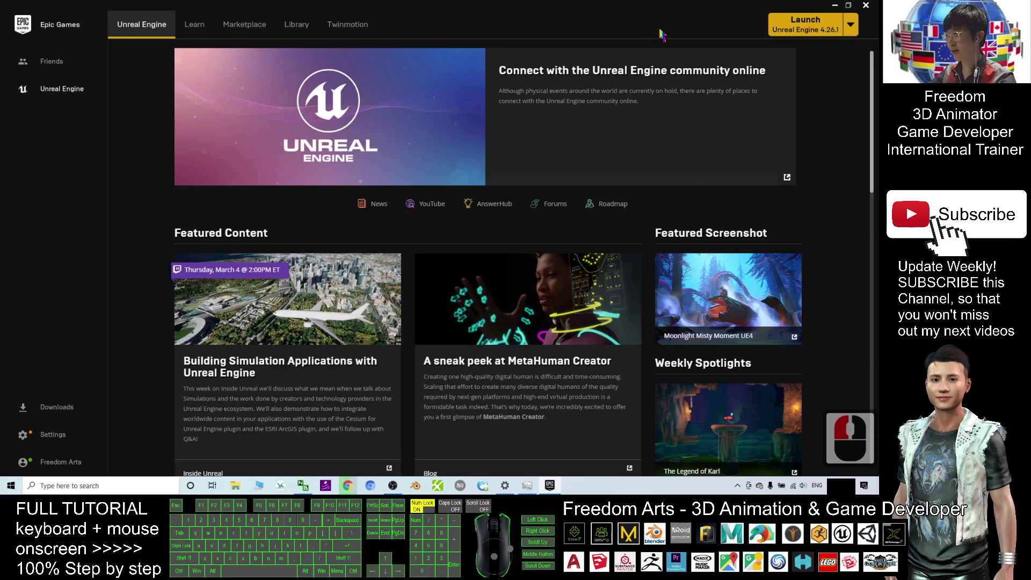
- Launch Unreal Engine 4.26.1 from the Epic Games Launcher
{"action": "left_click", "coordinate": [800, 25]}
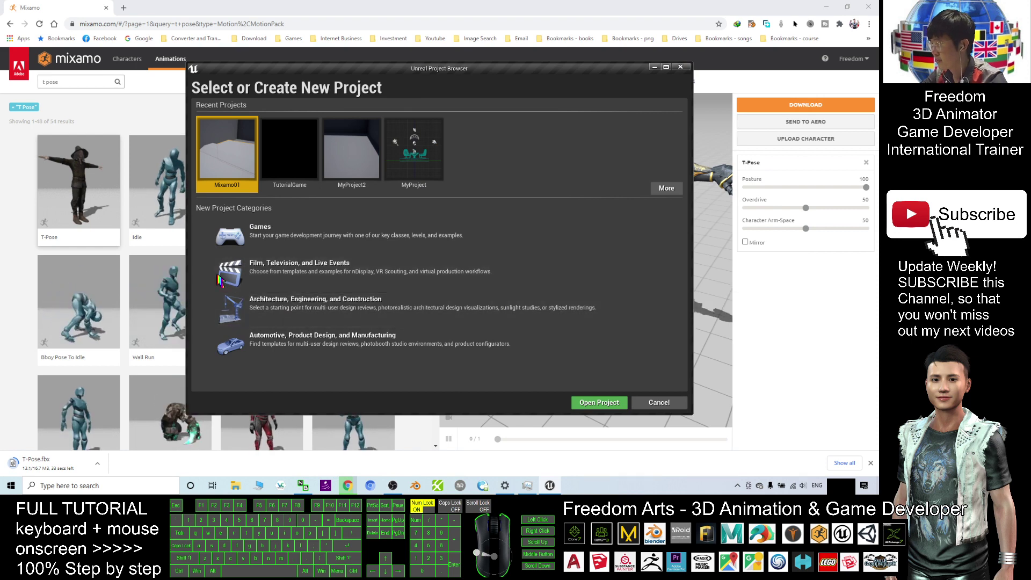
- Create a Third Person Blueprint game project named MixamoDemo01 with starter content
{"action": "left_click", "coordinate": [272, 234]}
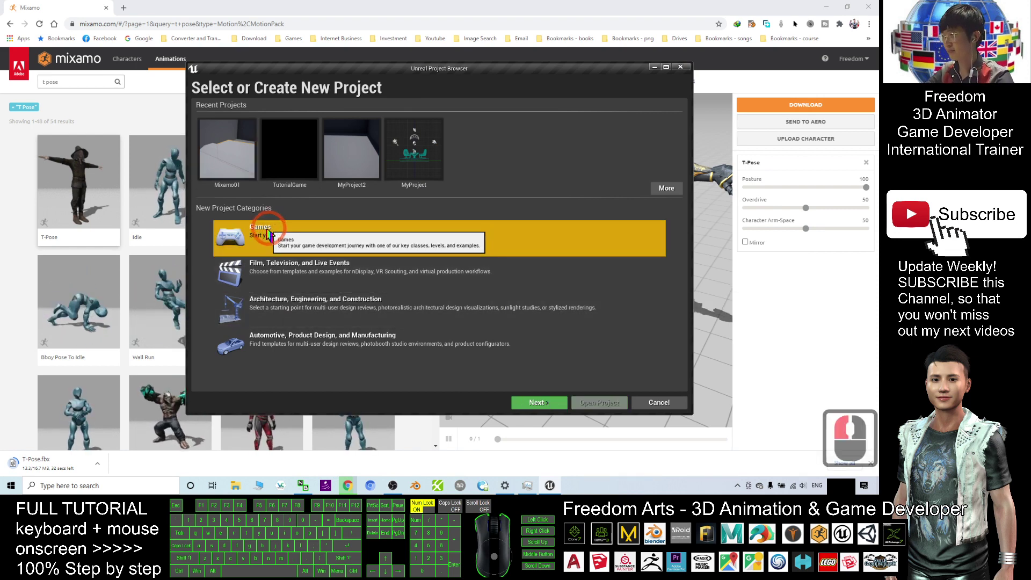
{"action": "double_click", "coordinate": [246, 223]}
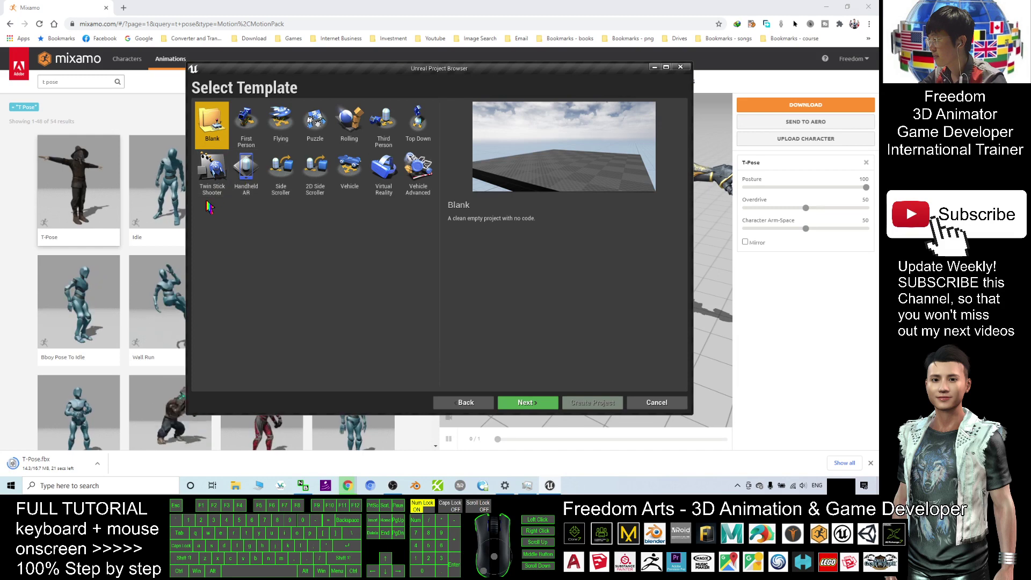
{"action": "left_click", "coordinate": [384, 126]}
{"action": "left_click", "coordinate": [525, 404]}
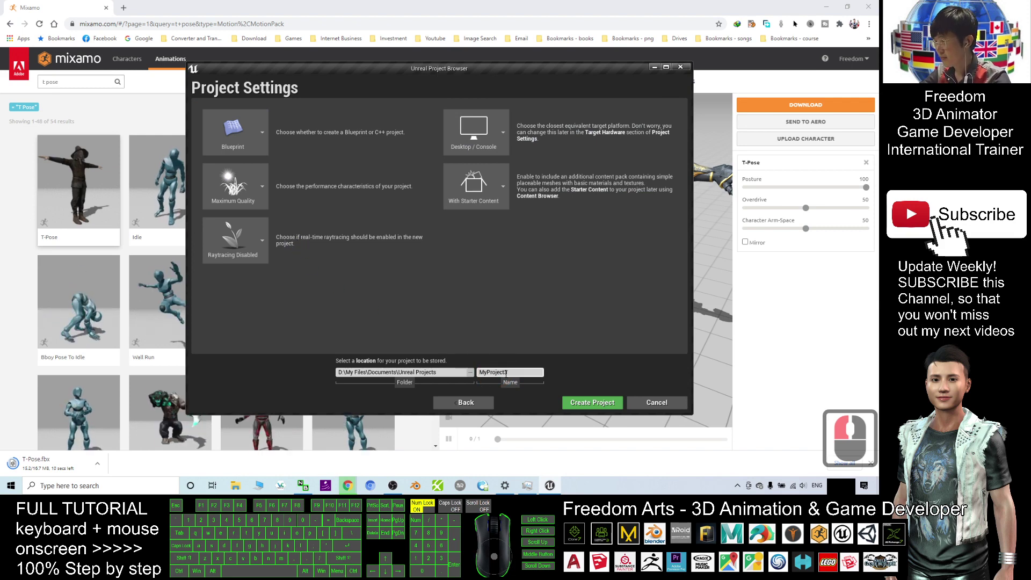
{"action": "left_click_drag", "start_coordinate": [524, 372], "coordinate": [320, 350]}
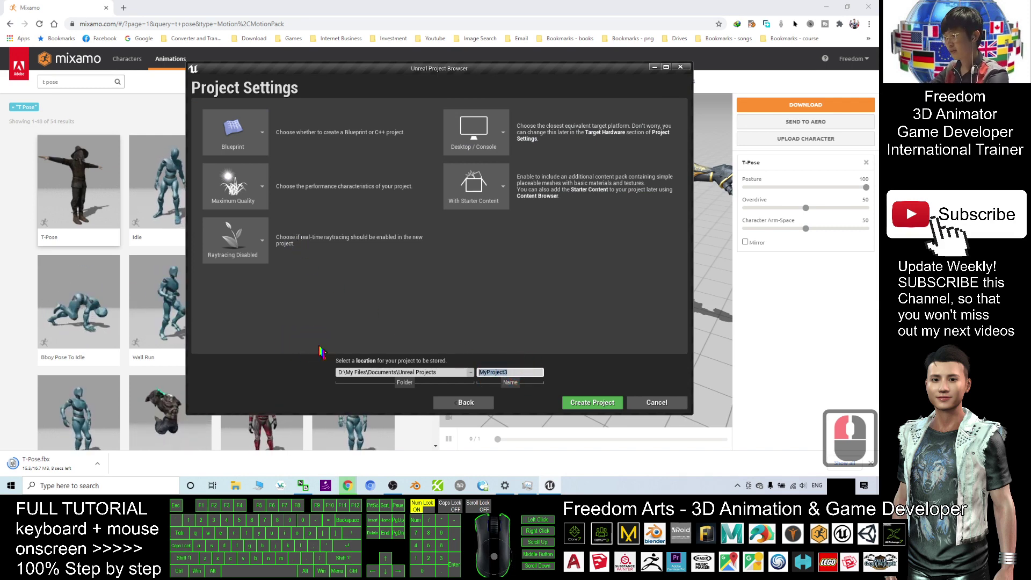
{"action": "type", "text": "MixamoDemo01"}
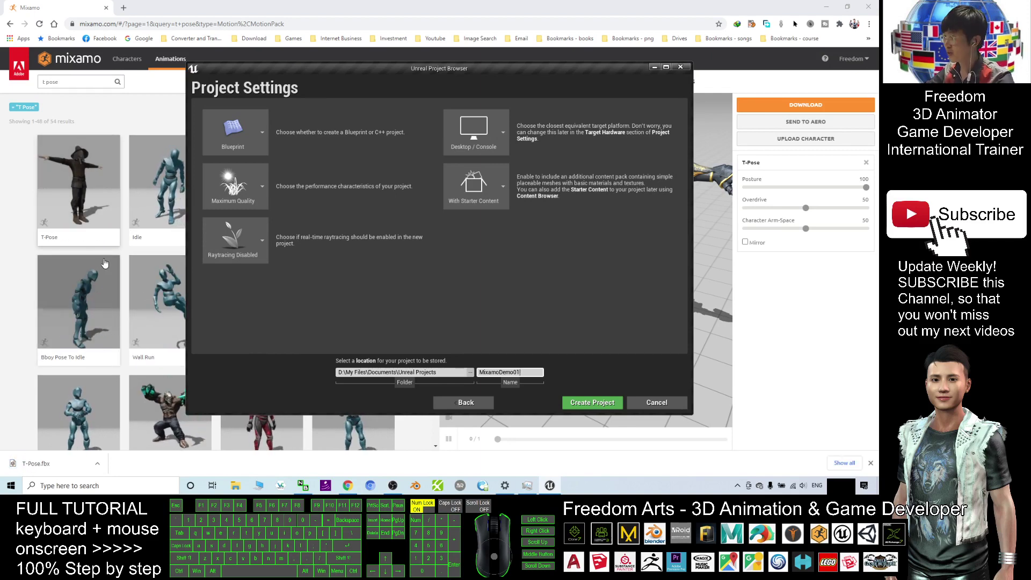
{"action": "left_click", "coordinate": [580, 403]}
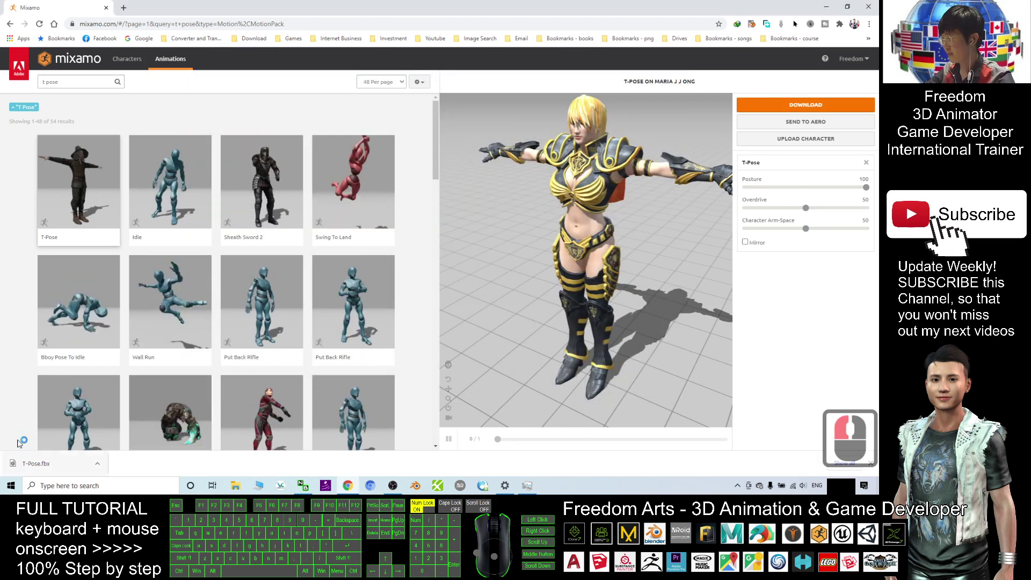
- Show the downloaded T-Pose.fbx in Downloads and rename it to Maria.fbx
{"action": "left_click", "coordinate": [97, 463]}
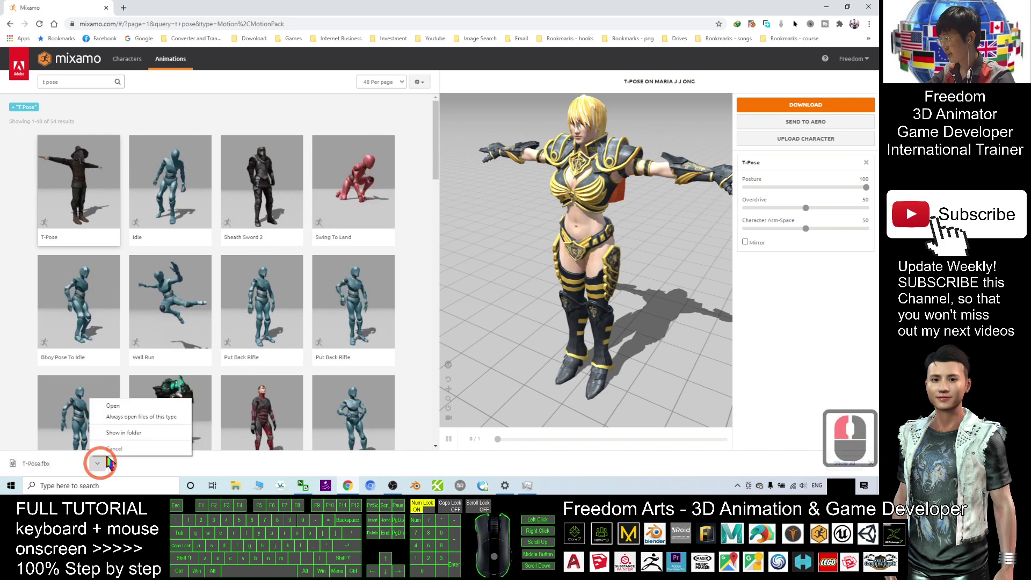
{"action": "left_click", "coordinate": [129, 432]}
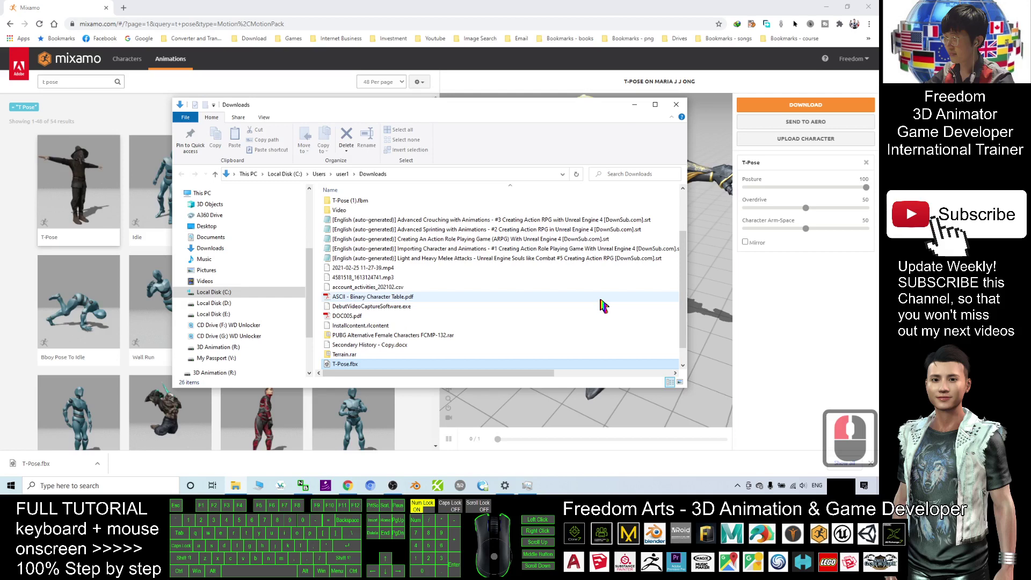
{"action": "scroll", "coordinate": [603, 305], "scroll_direction": "down", "scroll_amount": 2}
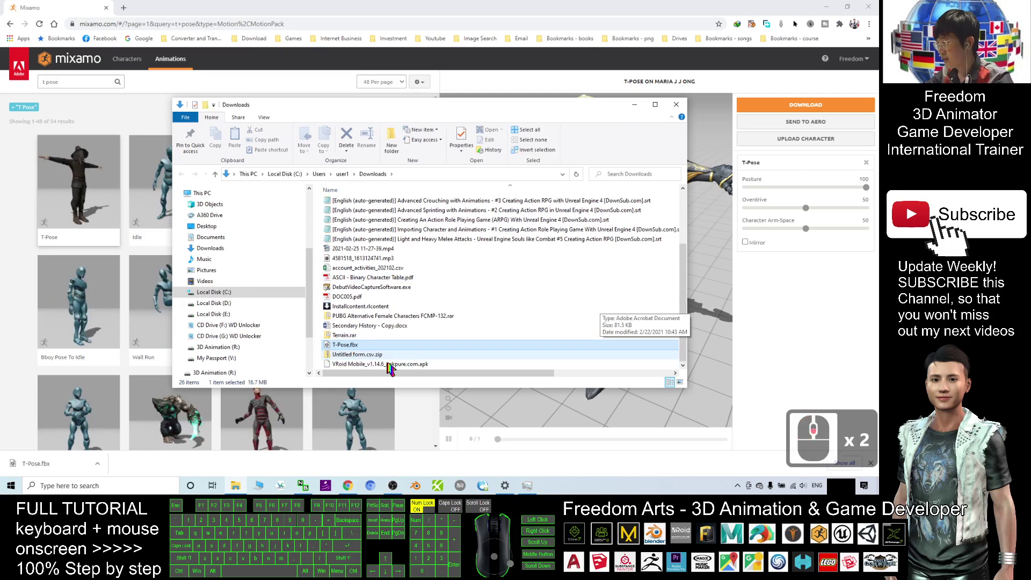
{"action": "left_click", "coordinate": [344, 345]}
{"action": "type", "text": "Maria"}
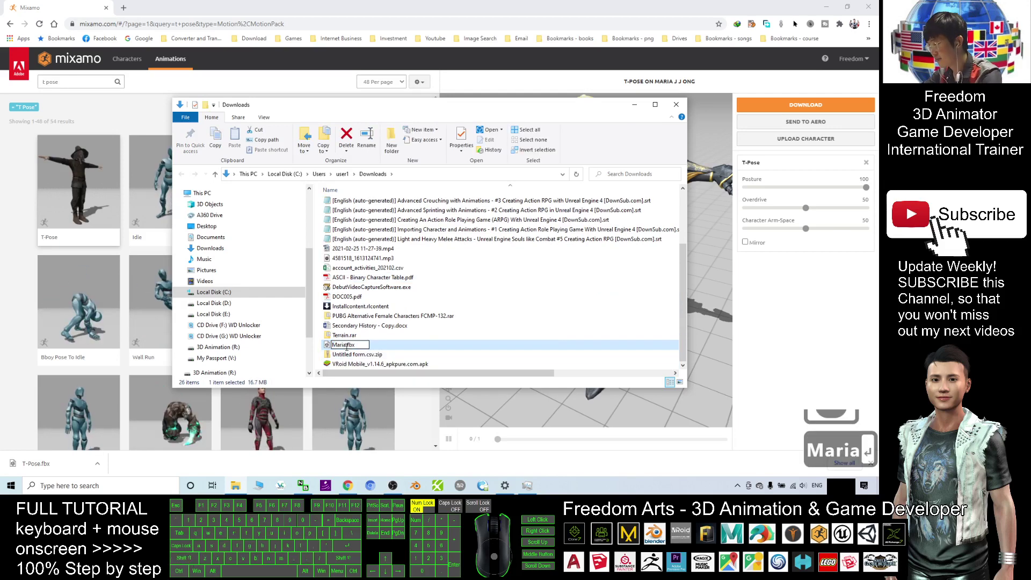
{"action": "key", "text": "Return"}
- Move the Downloads window up and right, then return to the Mixamo character preview
{"action": "left_click_drag", "start_coordinate": [422, 104], "coordinate": [544, 81]}
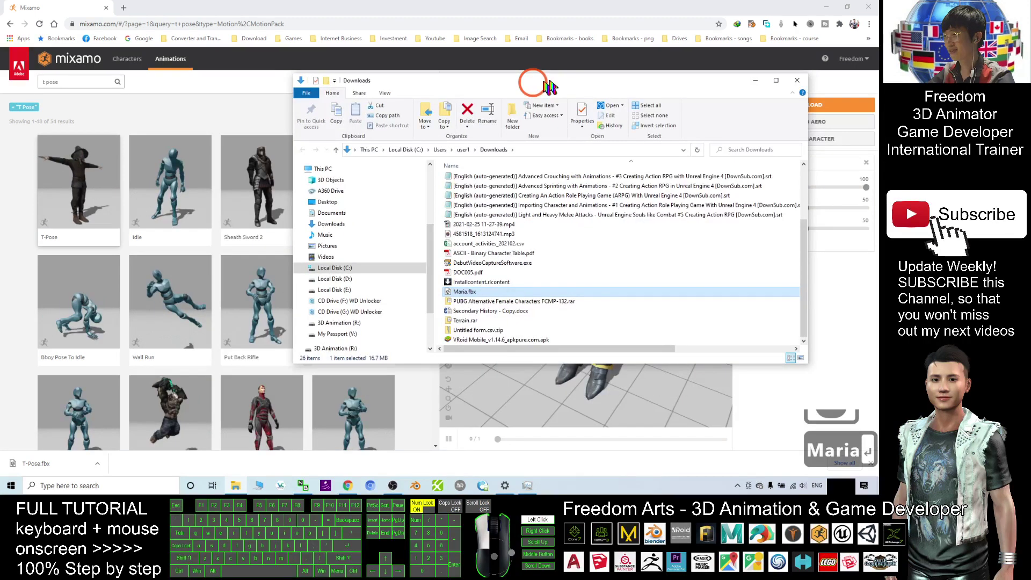
{"action": "left_click_drag", "start_coordinate": [548, 86], "coordinate": [606, 63]}
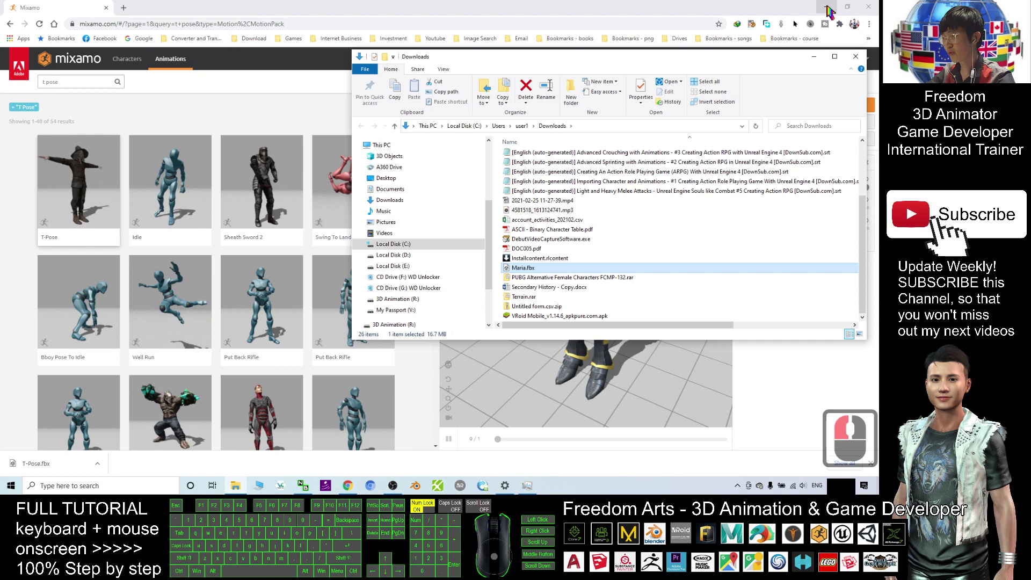
{"action": "left_click", "coordinate": [80, 9]}
{"action": "left_click", "coordinate": [561, 309]}
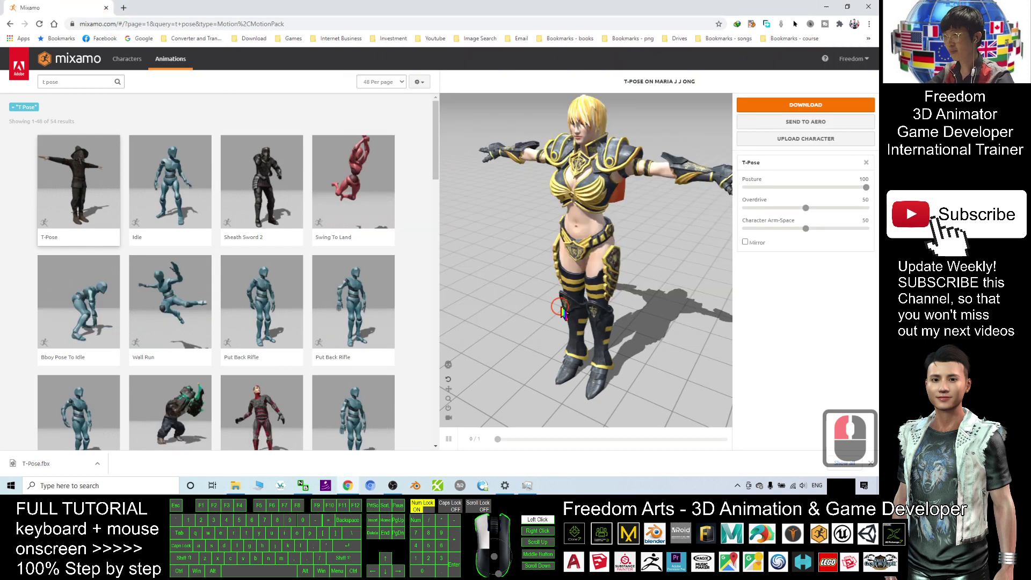